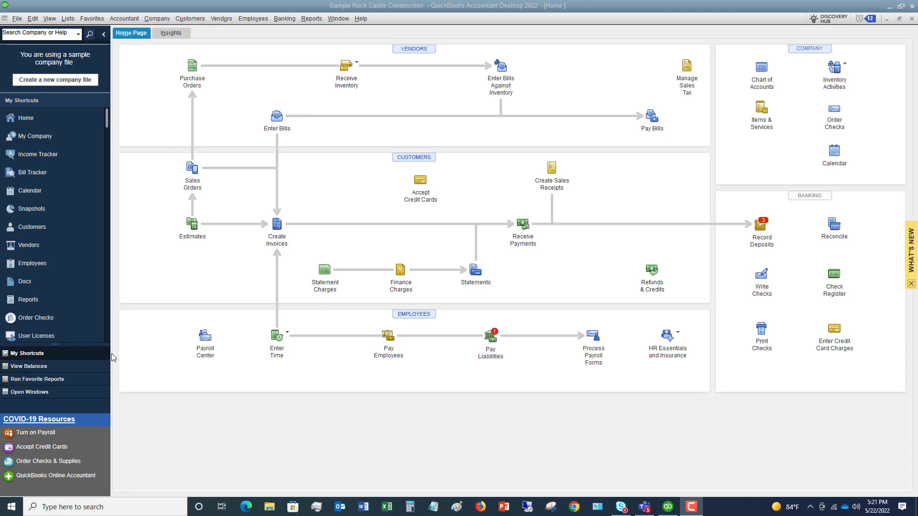
- Open the Item List and look through the item types it contains, from services to sales tax items
click(69, 19)
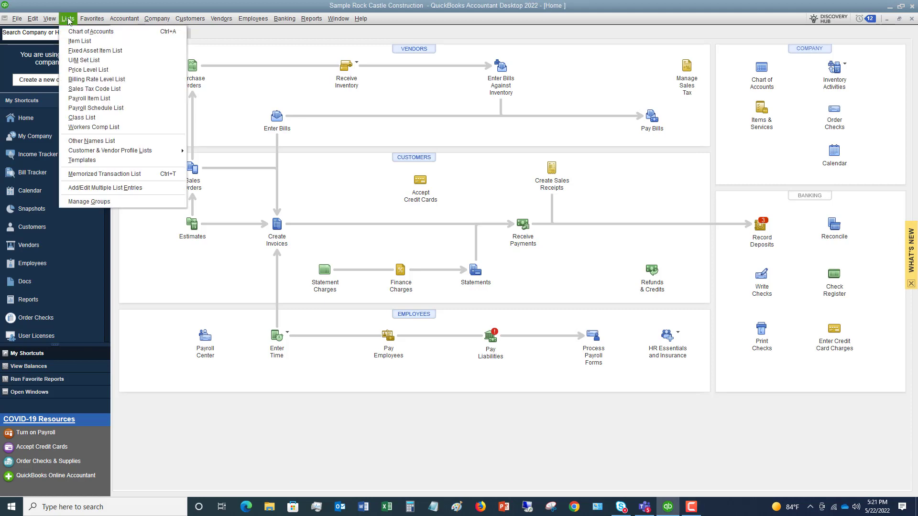
click(86, 43)
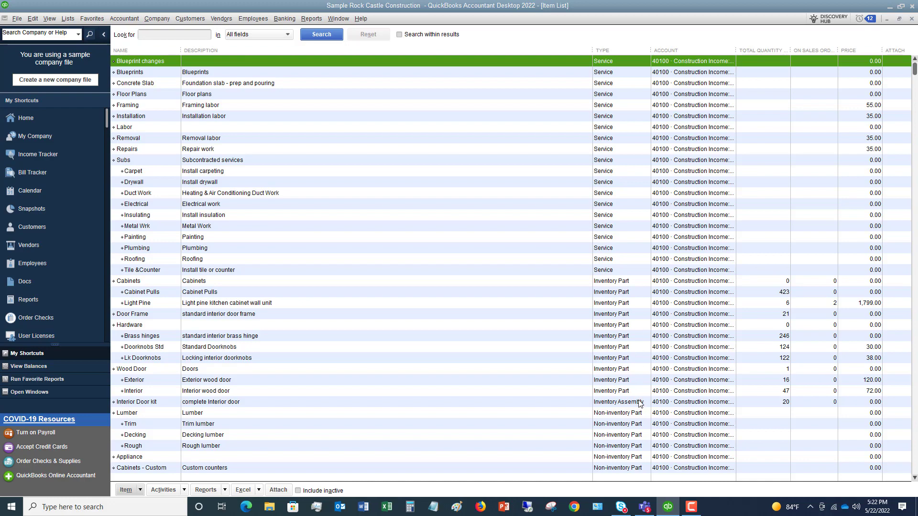
scroll(634, 404, down, 2)
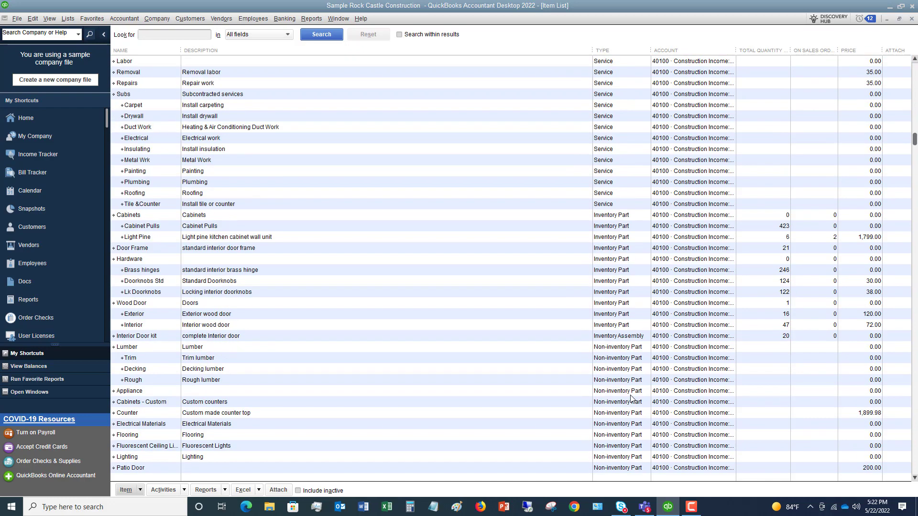
scroll(622, 367, down, 7)
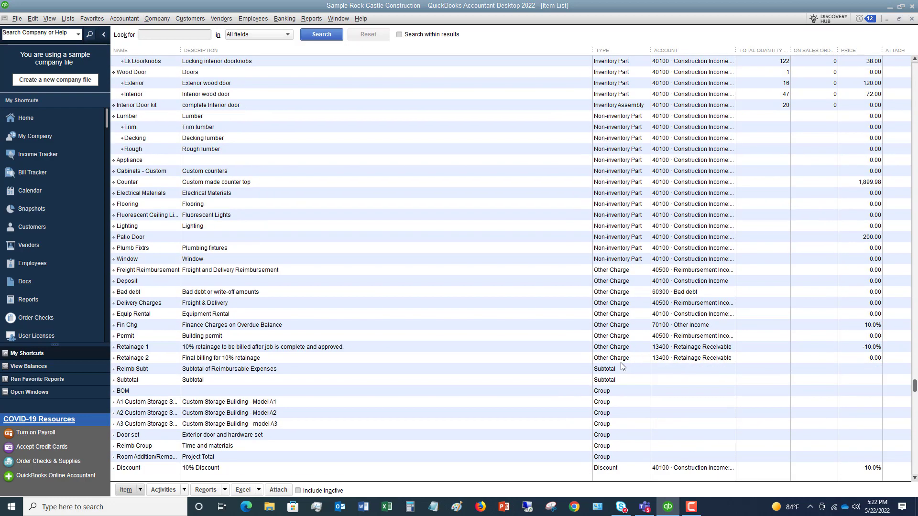
scroll(623, 367, down, 3)
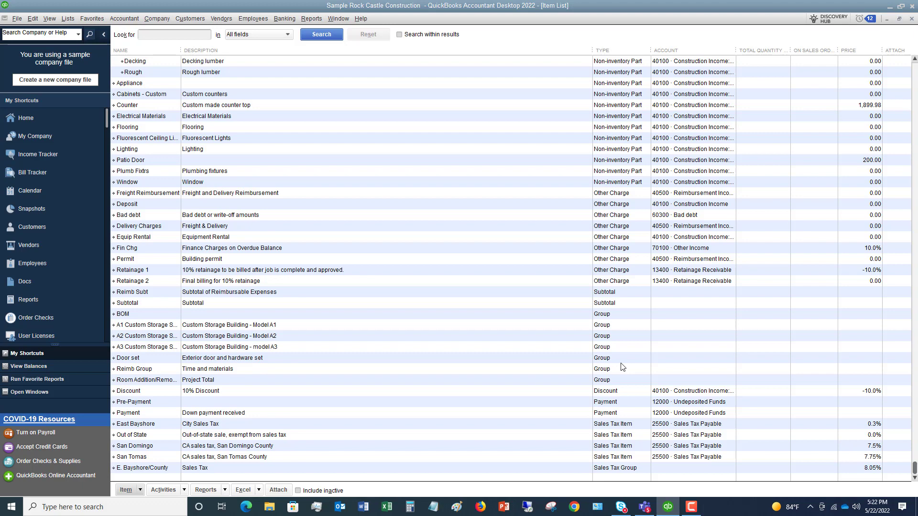
scroll(653, 341, up, 6)
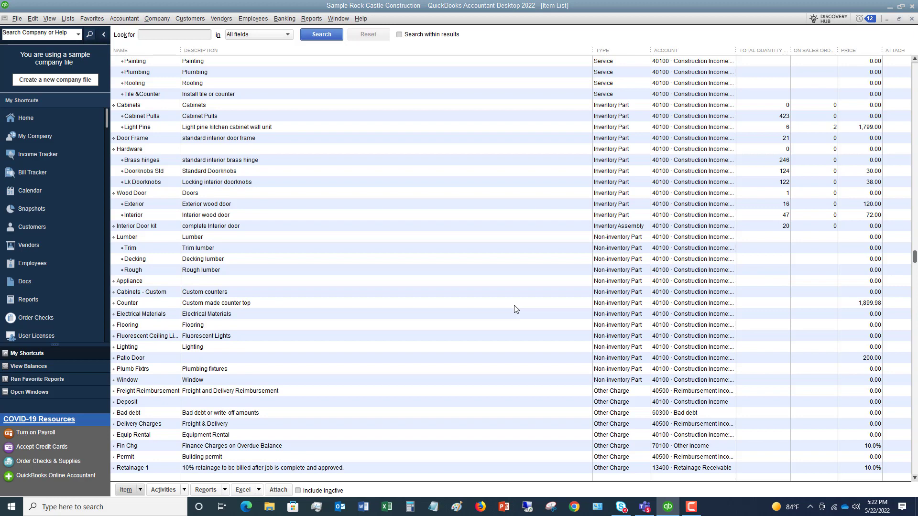
scroll(262, 191, up, 5)
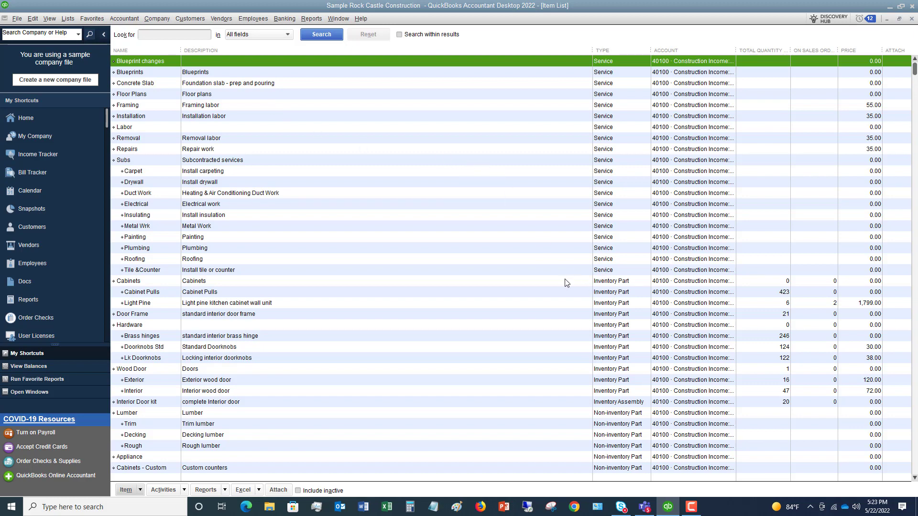
- Examine how inventory part subitems are grouped under the Cabinets and Hardware parent items in the Item List
click(451, 282)
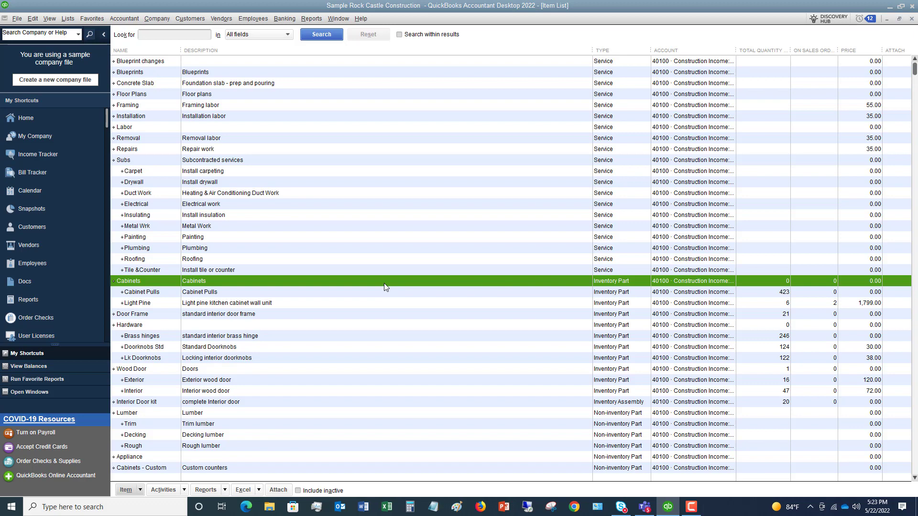
scroll(384, 283, down, 1)
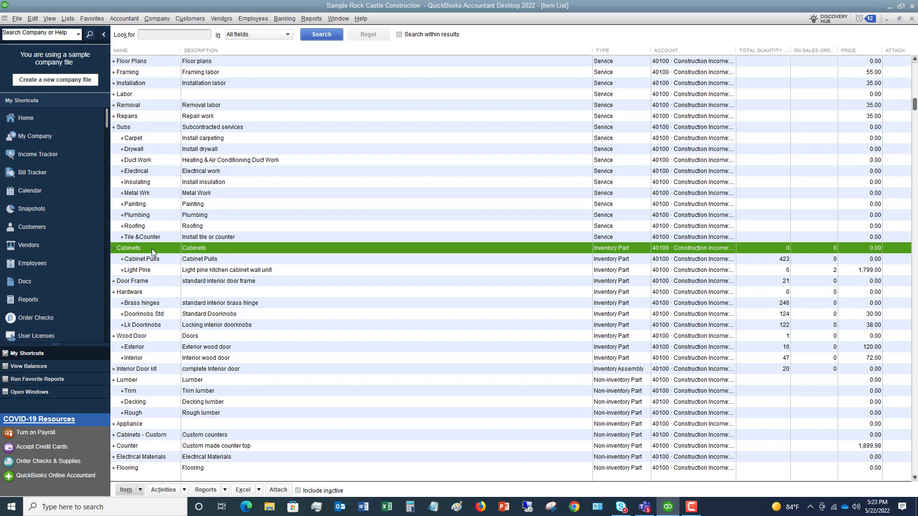
click(173, 260)
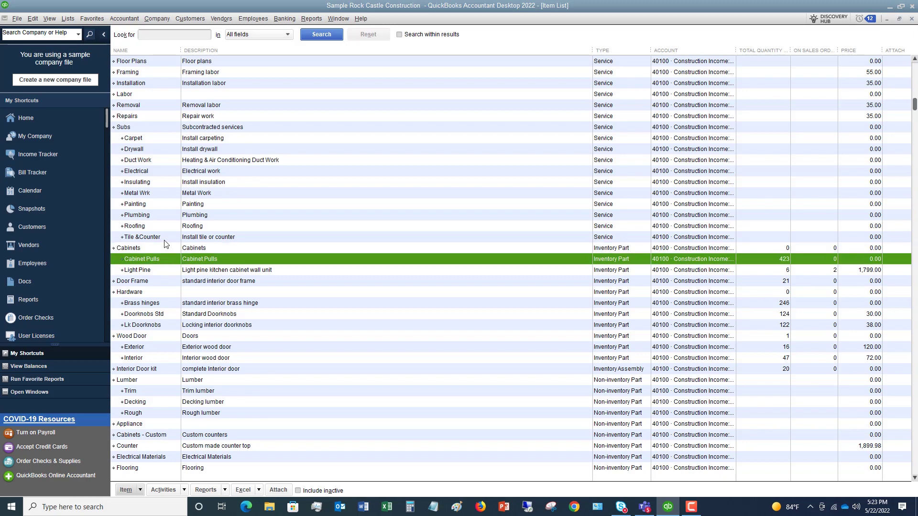
click(144, 249)
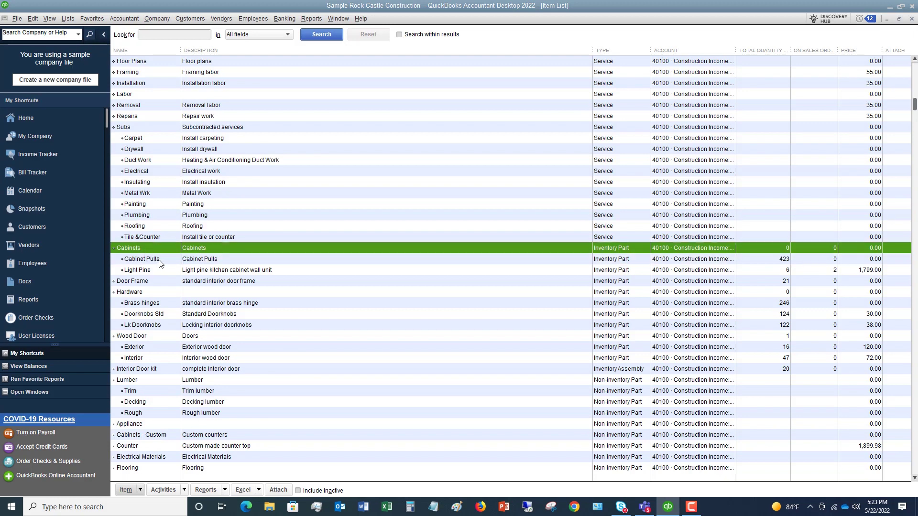
click(159, 261)
click(159, 273)
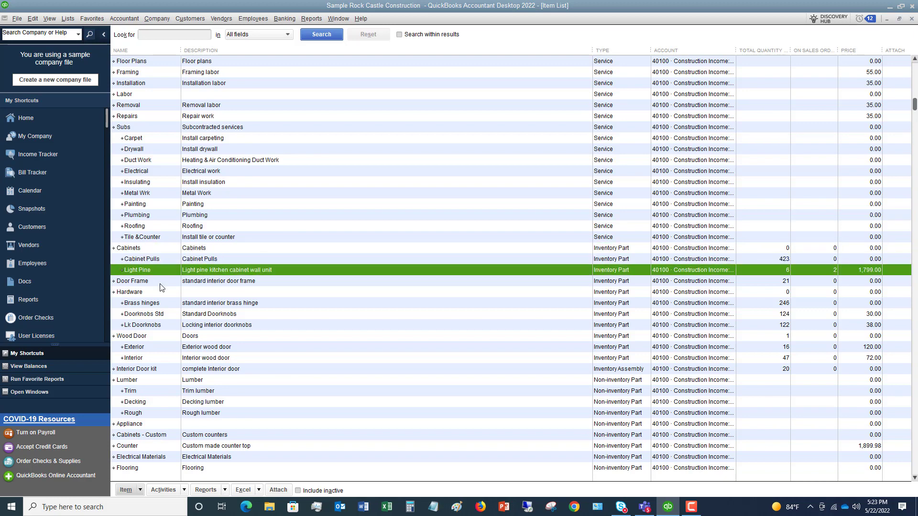
click(157, 293)
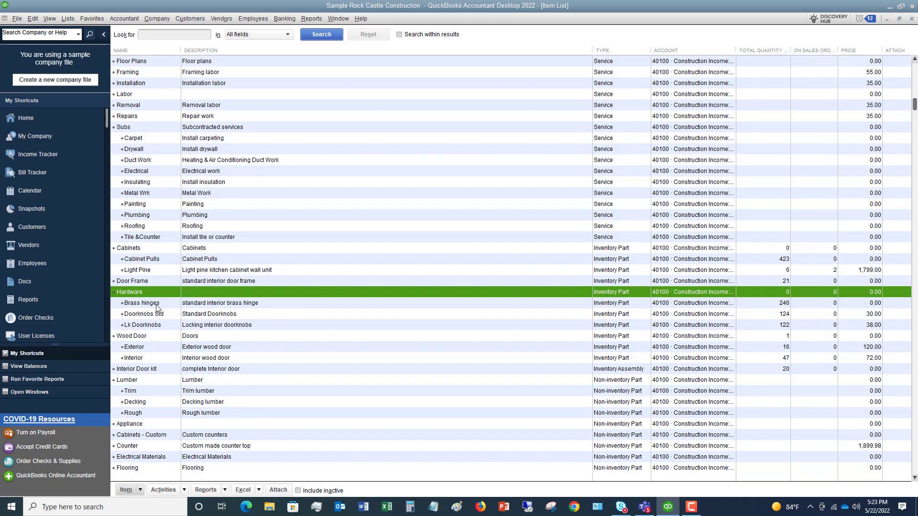
click(156, 305)
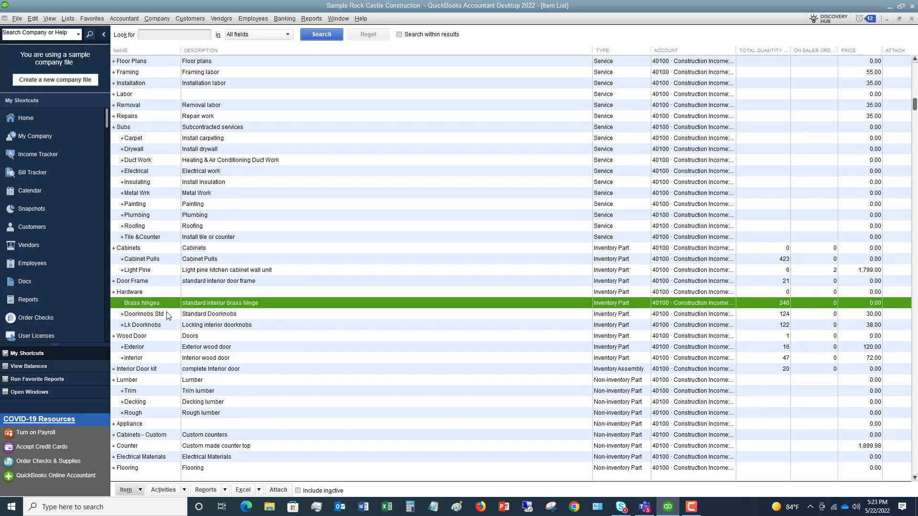
click(168, 316)
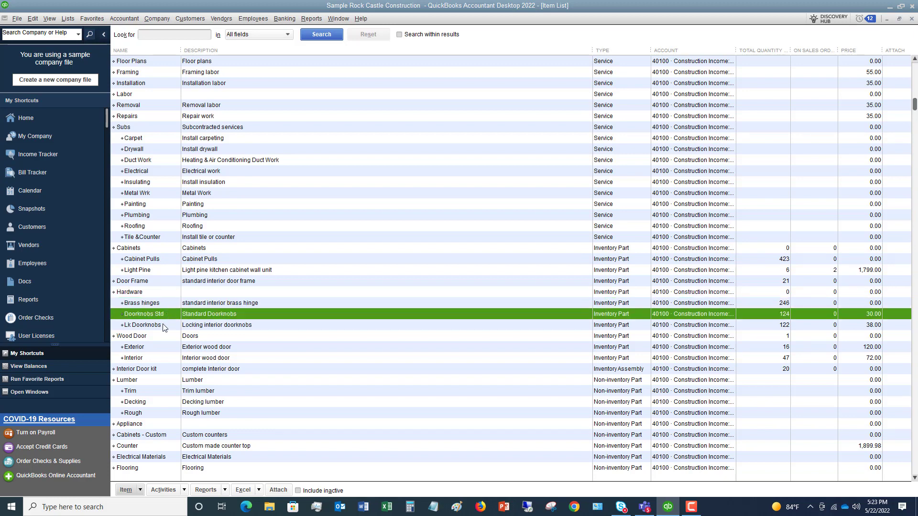
click(163, 327)
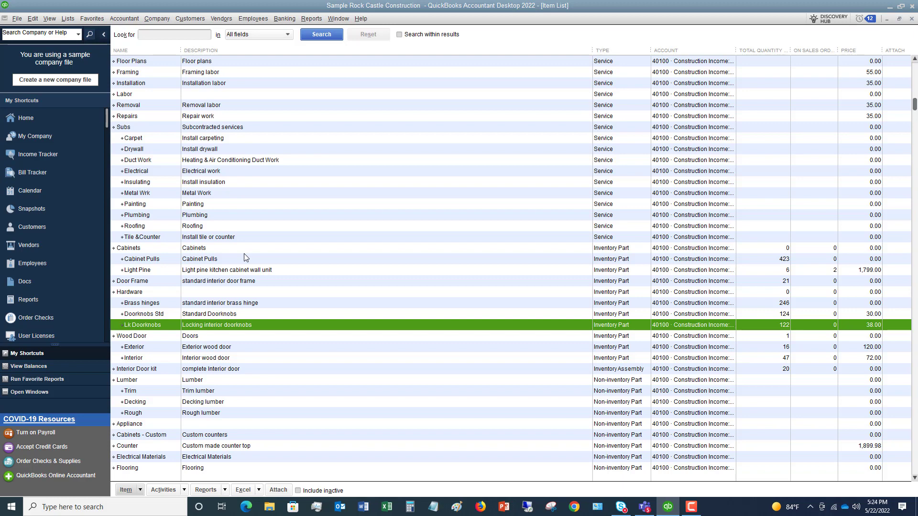
scroll(244, 254, up, 1)
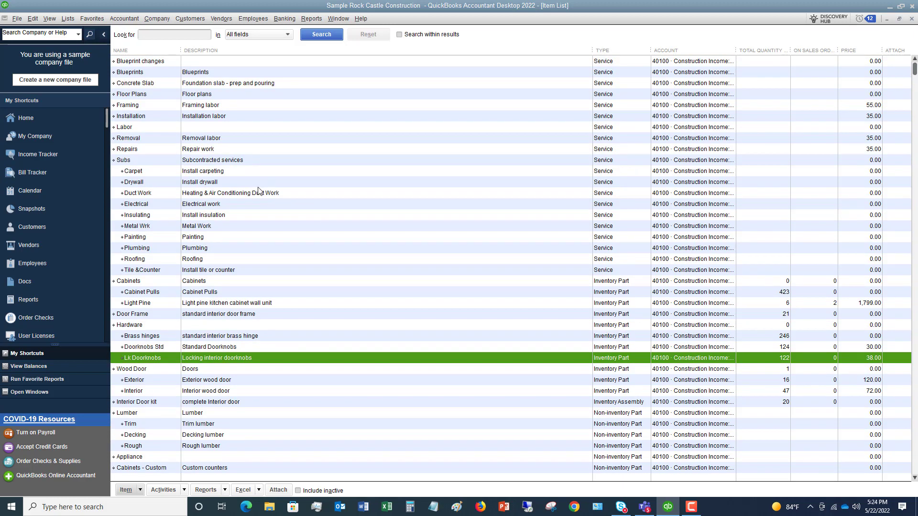
- Start a new item from the Item List and set its type to Inventory Part
click(141, 490)
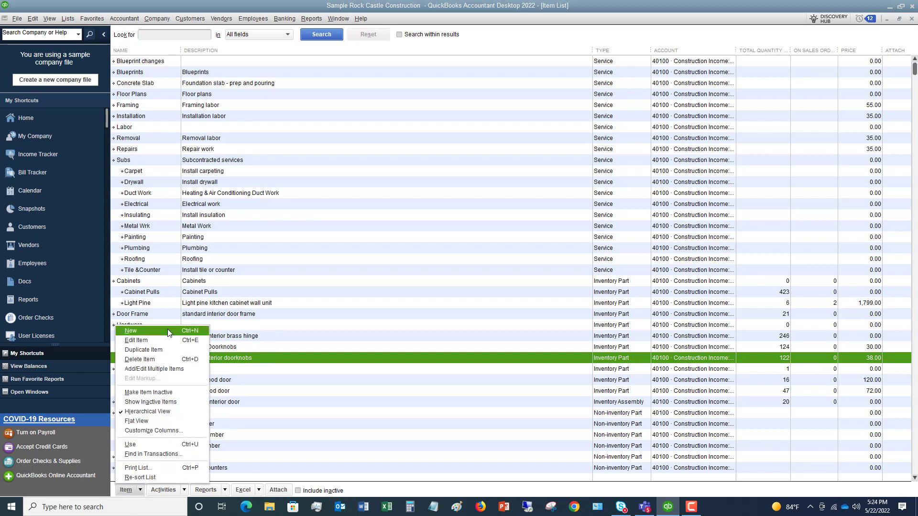
right_click(177, 160)
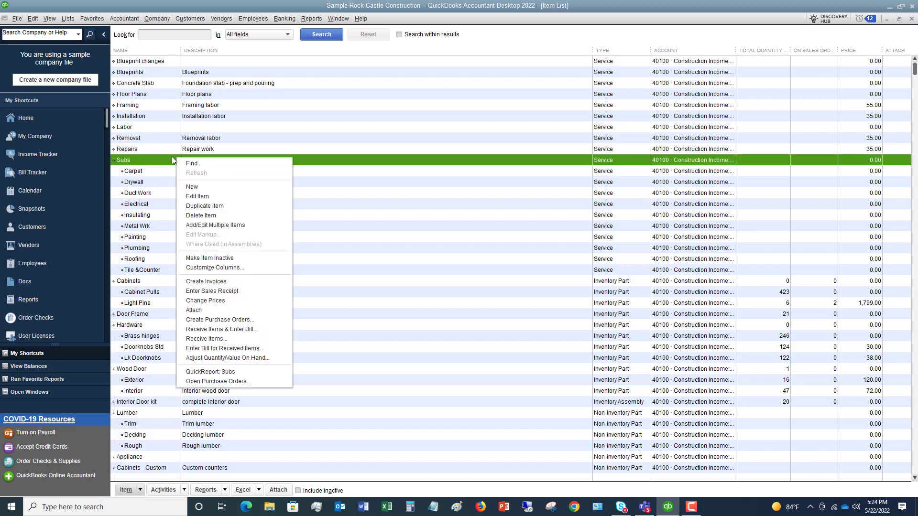
click(202, 187)
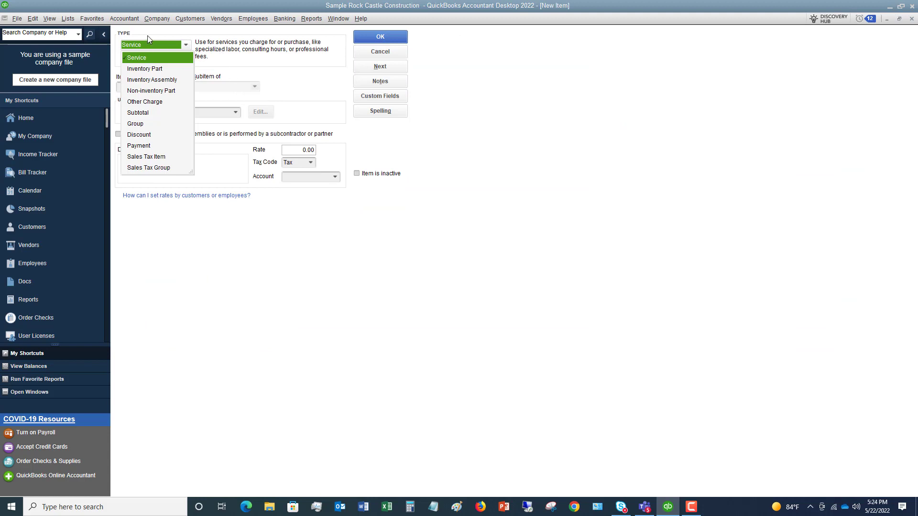
click(142, 70)
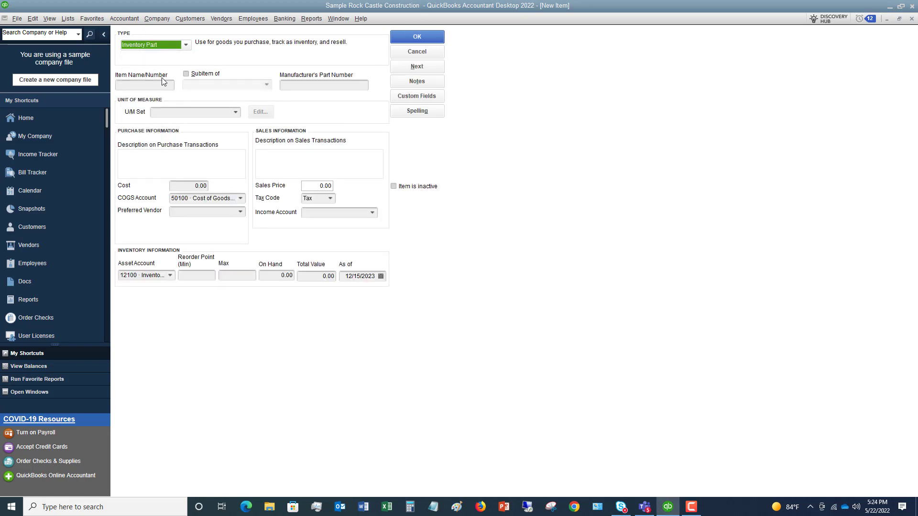
click(145, 86)
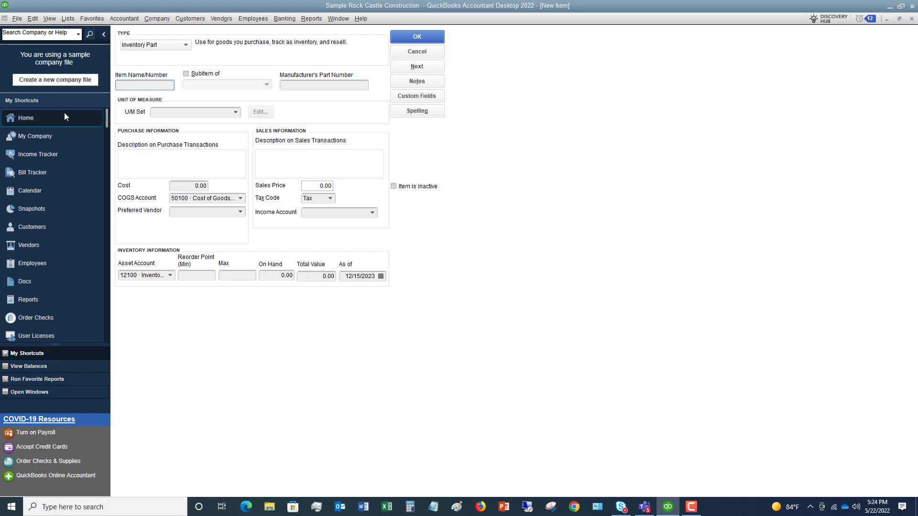
- Show the list of open windows, check the Item List through it, and return to the New Item form
click(53, 19)
click(60, 31)
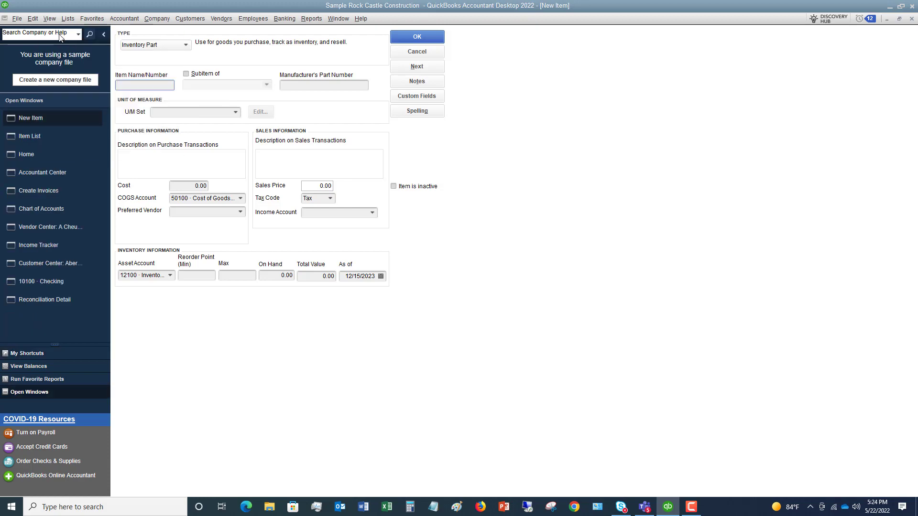
click(33, 137)
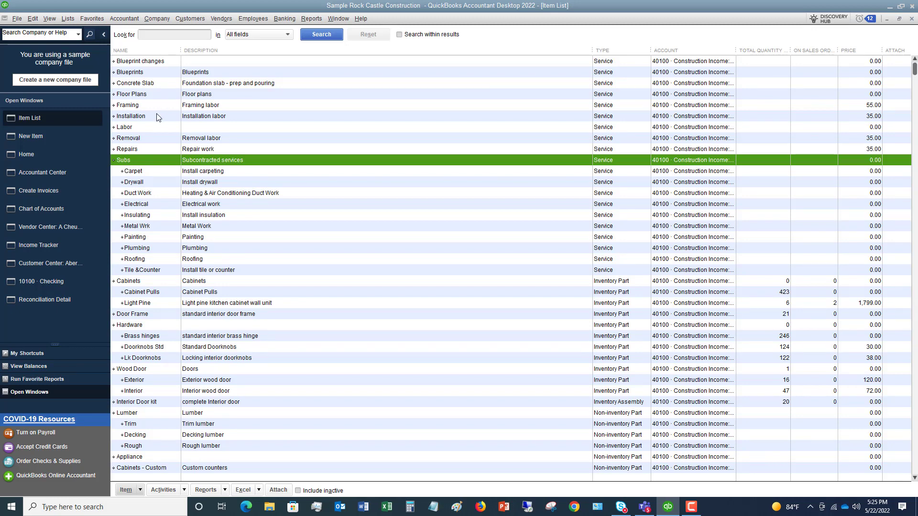
click(45, 137)
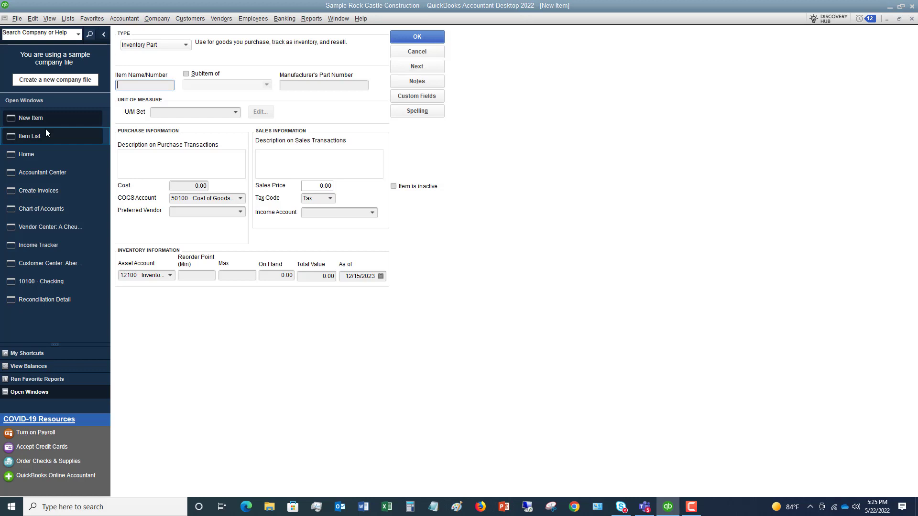
- Name the new item "1234 Overhead Door" and make it a subitem of Wood Door
text(1234 Overhead Door)
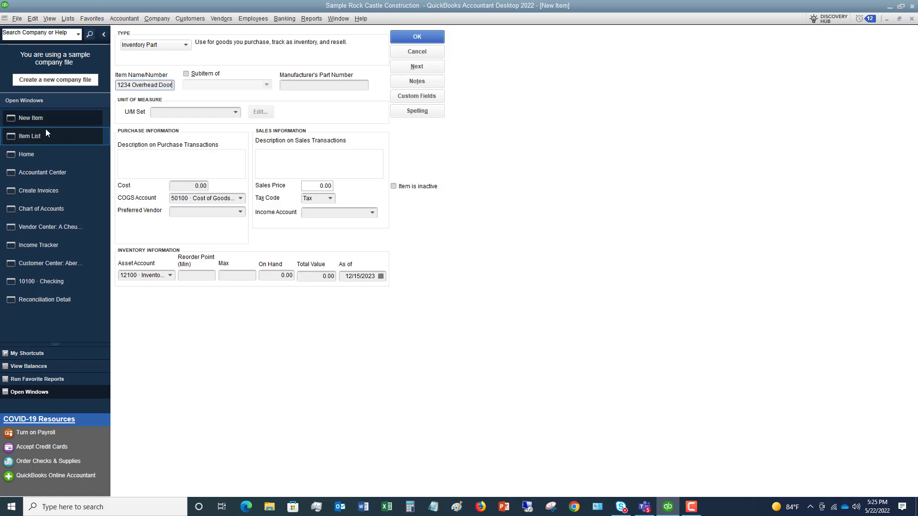
click(186, 75)
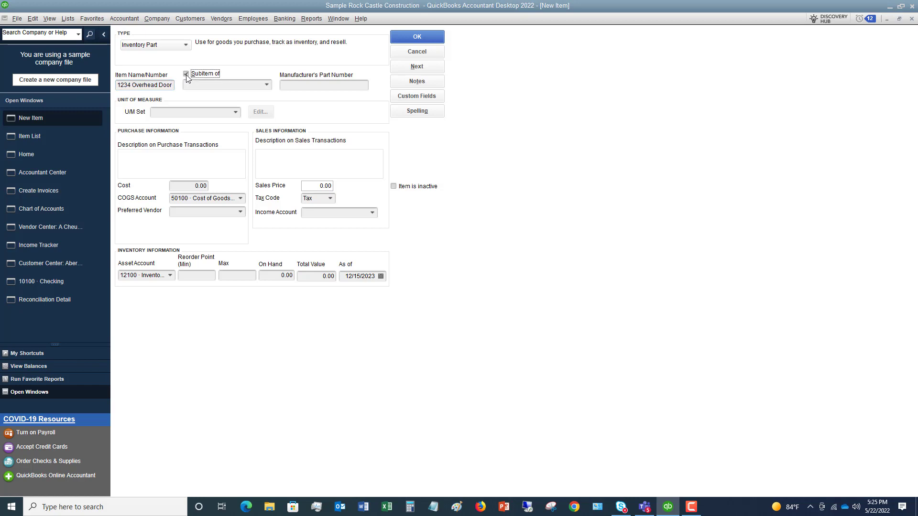
click(267, 85)
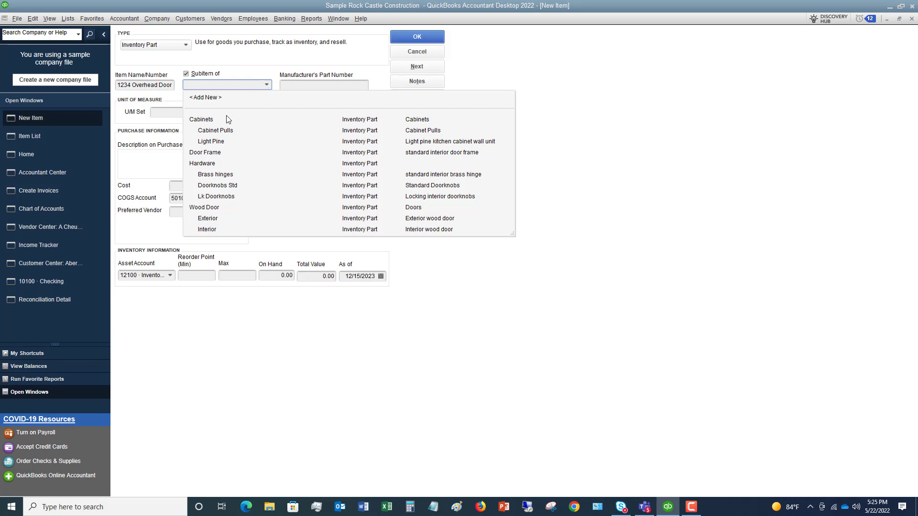
click(214, 208)
click(323, 87)
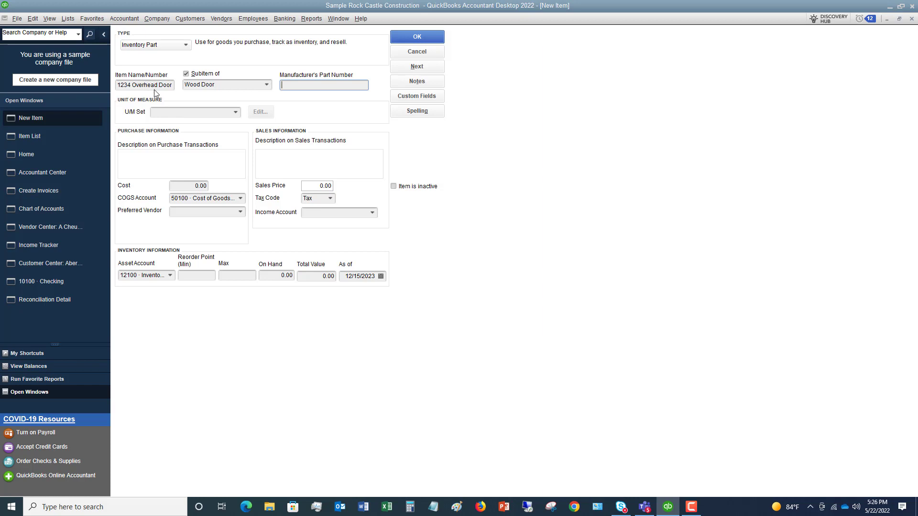
- Enter "Overhead door" as the item's description on purchase transactions
click(189, 160)
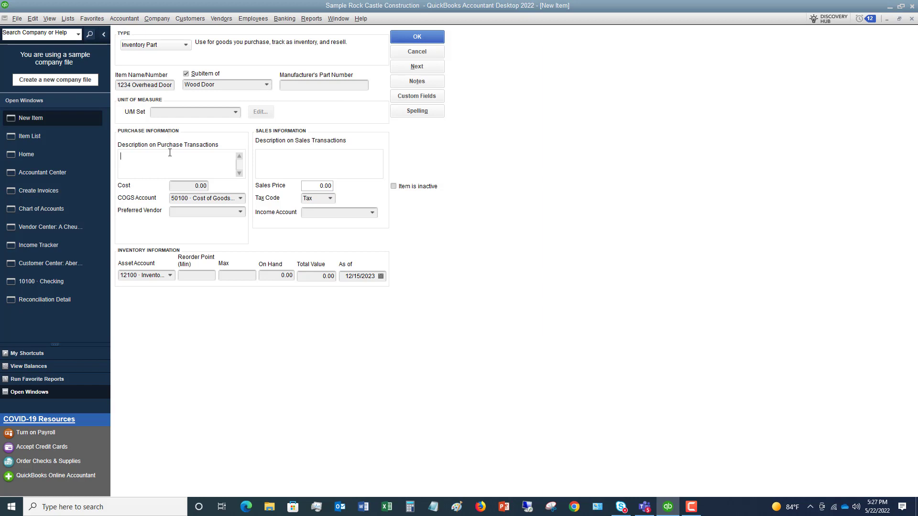
text(Overghead)
text(door)
key(Tab)
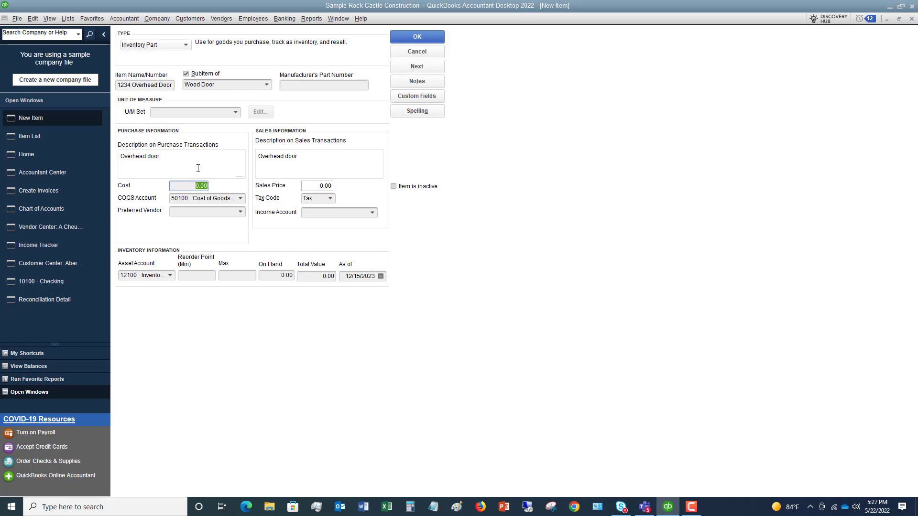
- Set the item's cost to 52.67 and its COGS account to 54300 Job Materials under Job Expenses
text(52.67)
key(Tab)
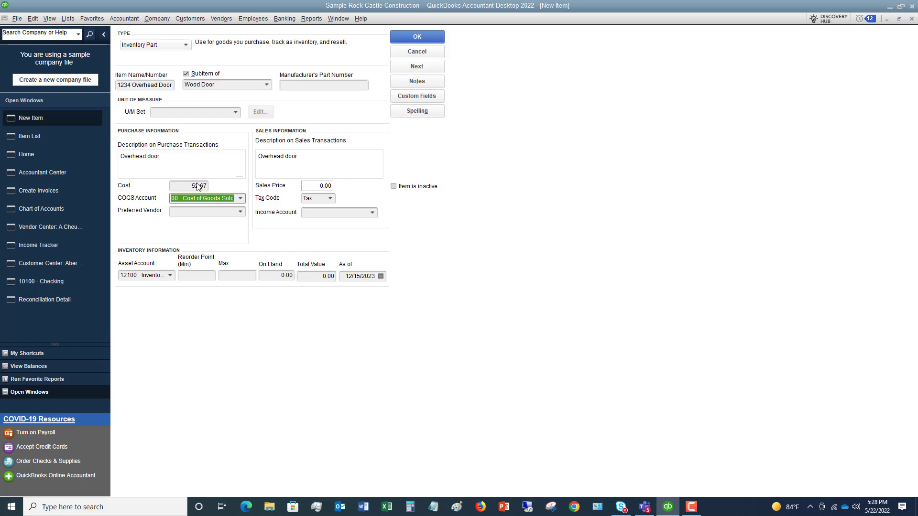
click(241, 199)
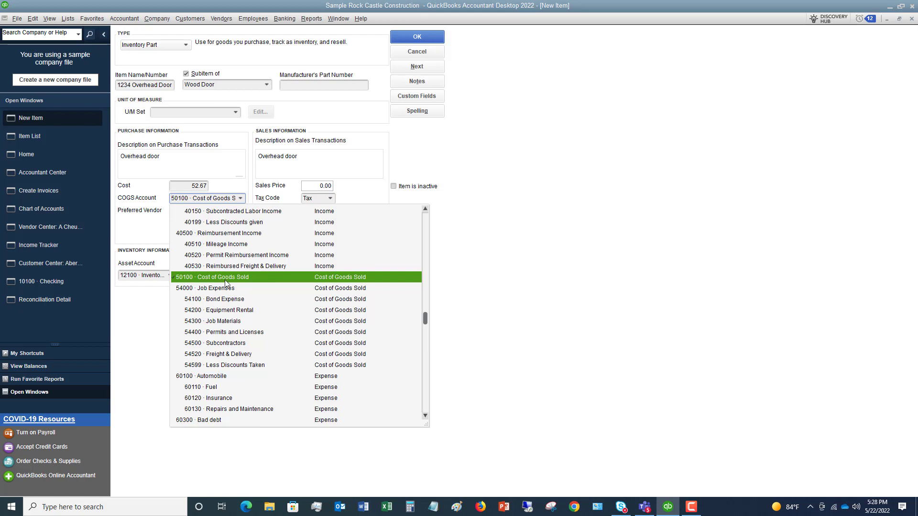
click(221, 322)
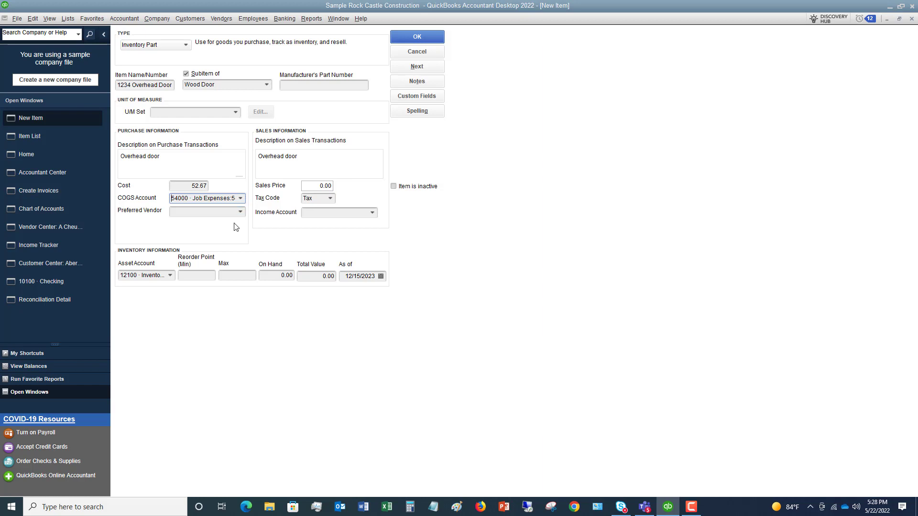
- Check the vendors available as preferred vendor for the item and leave that field blank
click(242, 213)
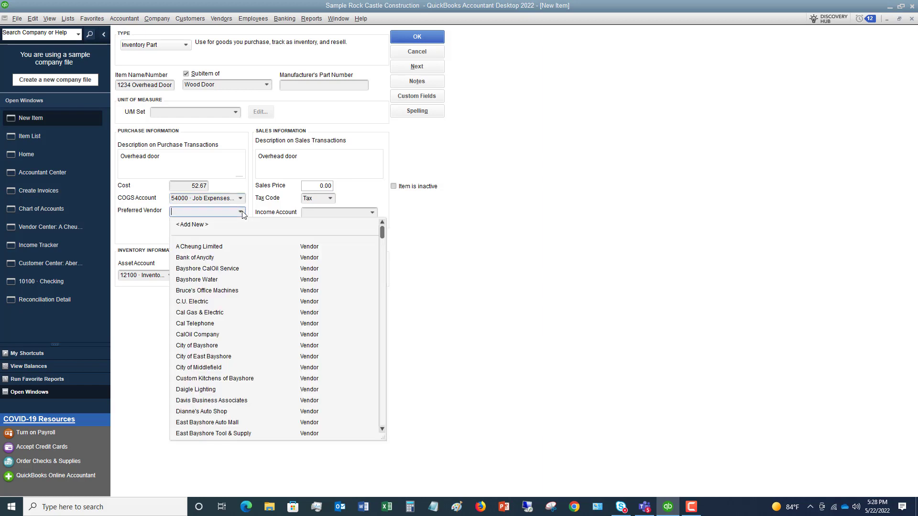
click(242, 213)
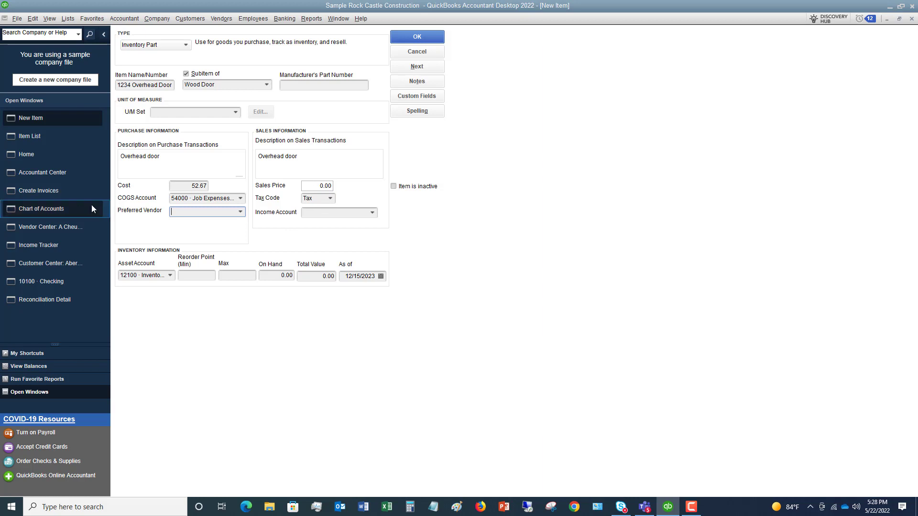
key(Tab)
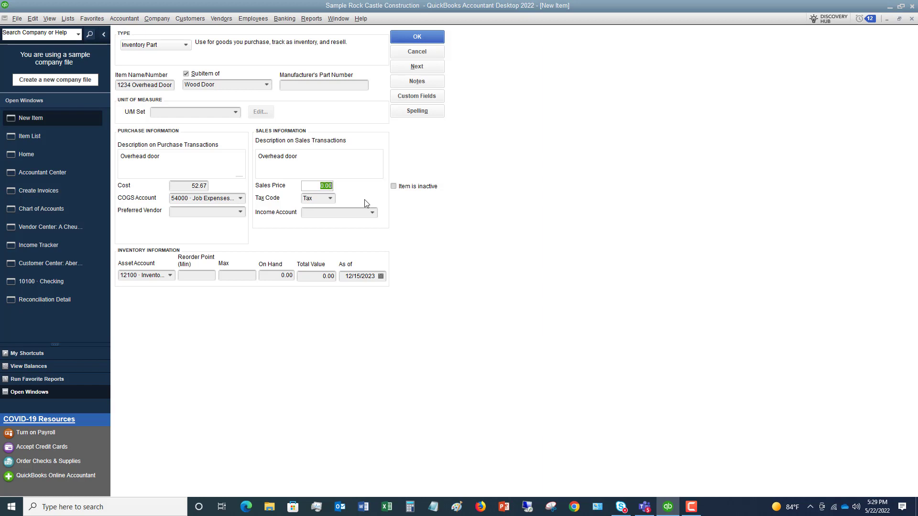
- Set the item's sales price to 110.00 and its tax code to Tax (Taxable Sales)
text(110.00)
click(331, 198)
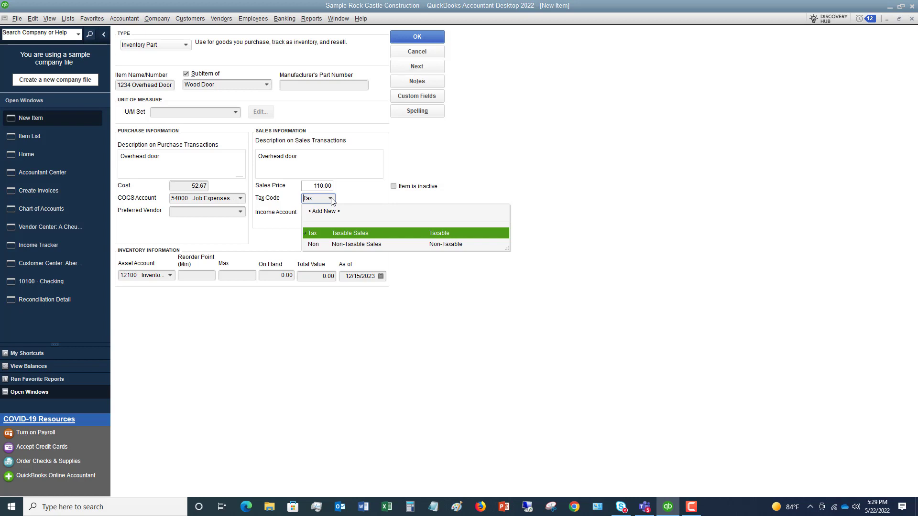
click(351, 234)
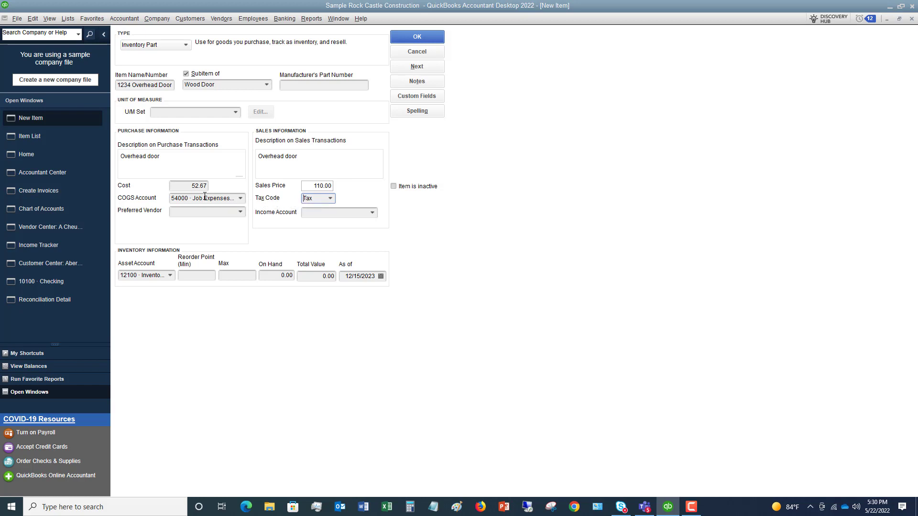
- Set the income account to 40140 Materials Income under Construction Income and the asset account to 12100 Inventory Asset
click(373, 213)
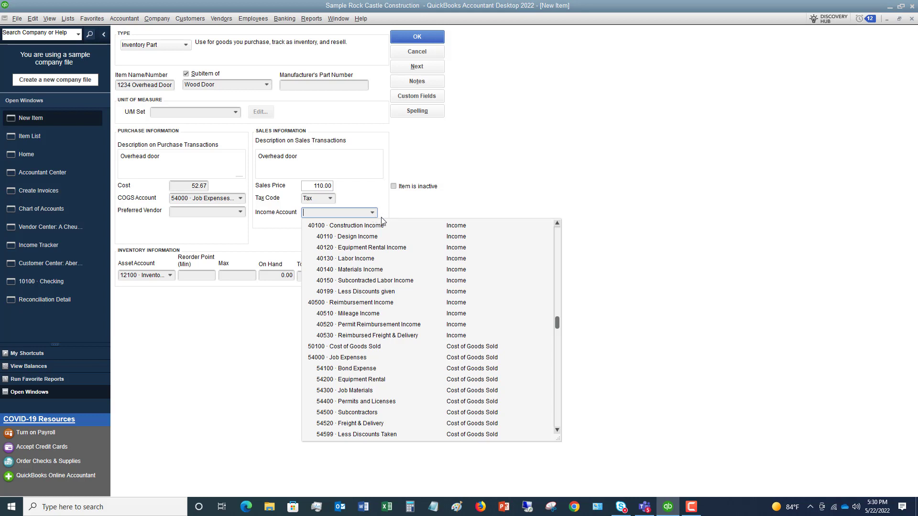
click(370, 270)
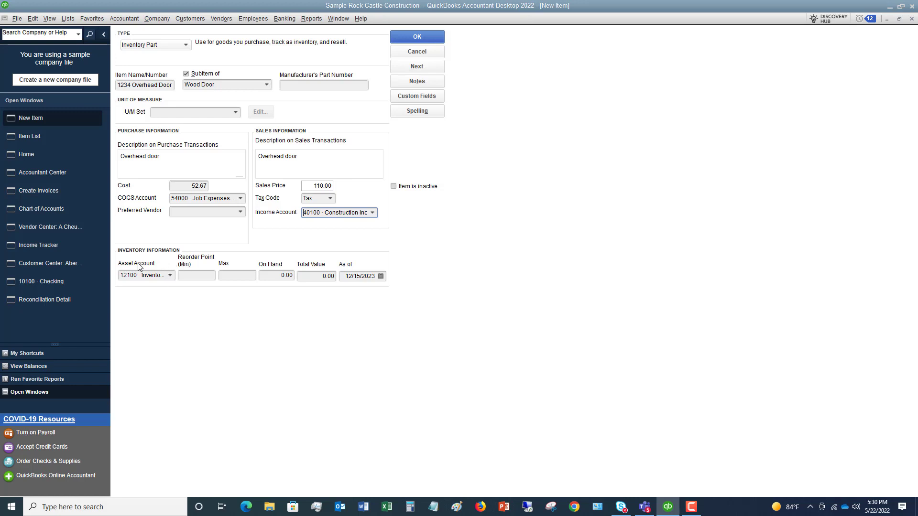
click(170, 276)
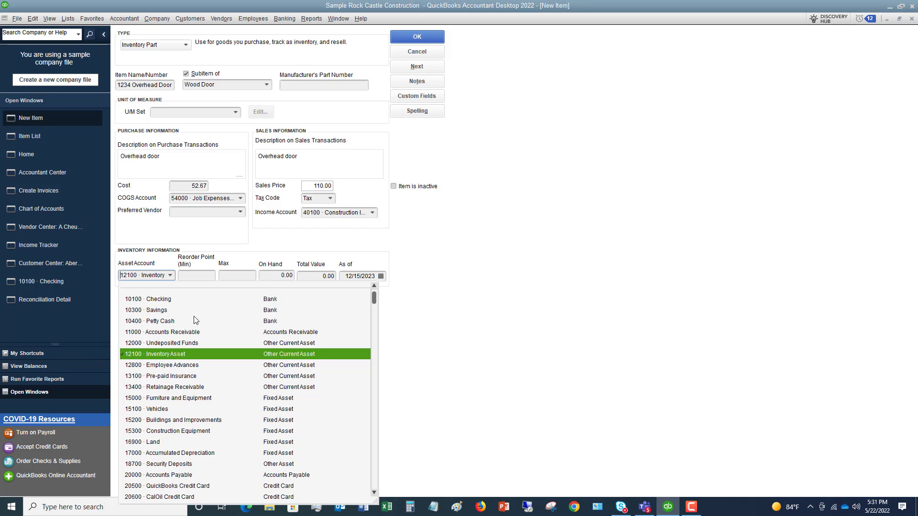
click(171, 354)
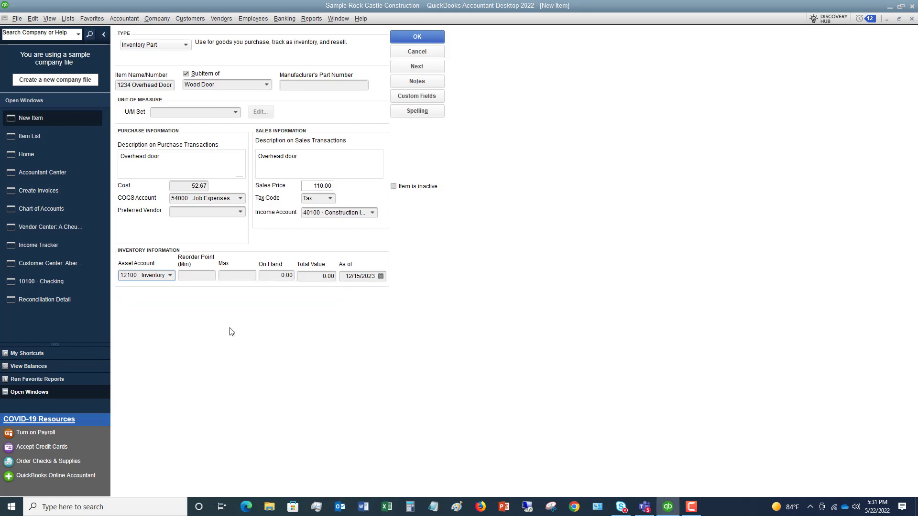
- Enter a reorder point of 3, a maximum of 10 and an on-hand quantity of 10, and save the new item
click(204, 275)
text(3)
key(Tab)
text(10)
click(270, 273)
text(16)
key(BackSpace)
key(Tab)
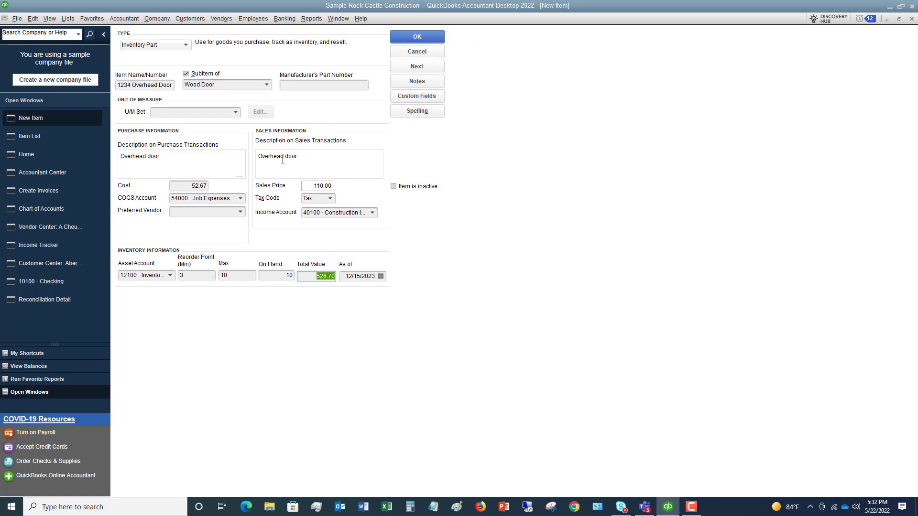
click(424, 40)
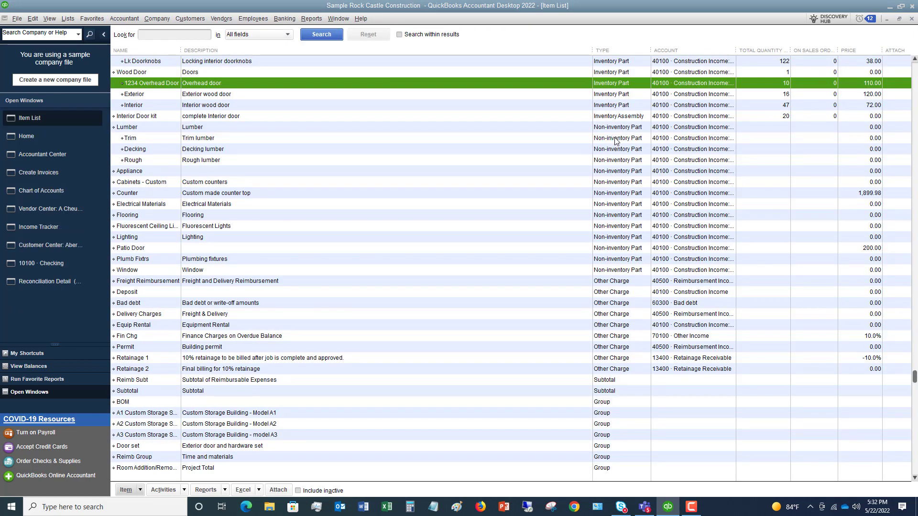
scroll(363, 166, up, 1)
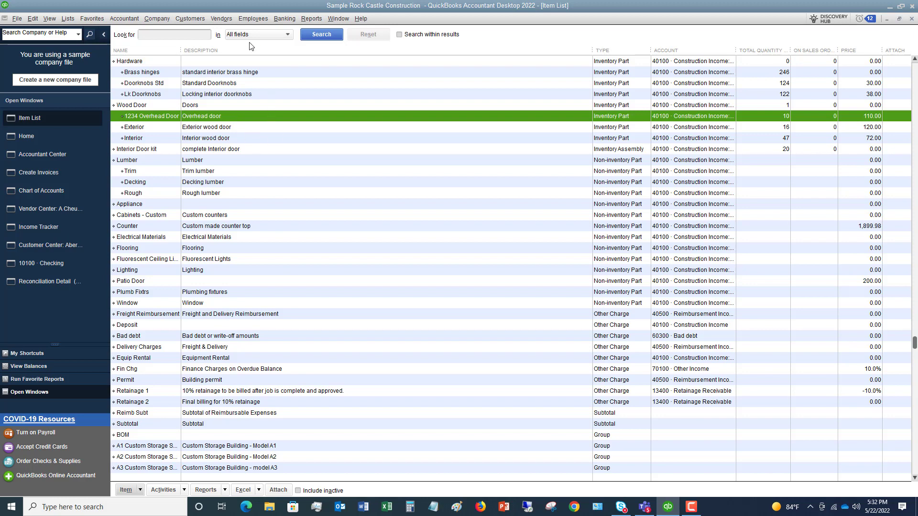
- Start a new purchase order for the vendor Bruce's Office Machines
click(216, 21)
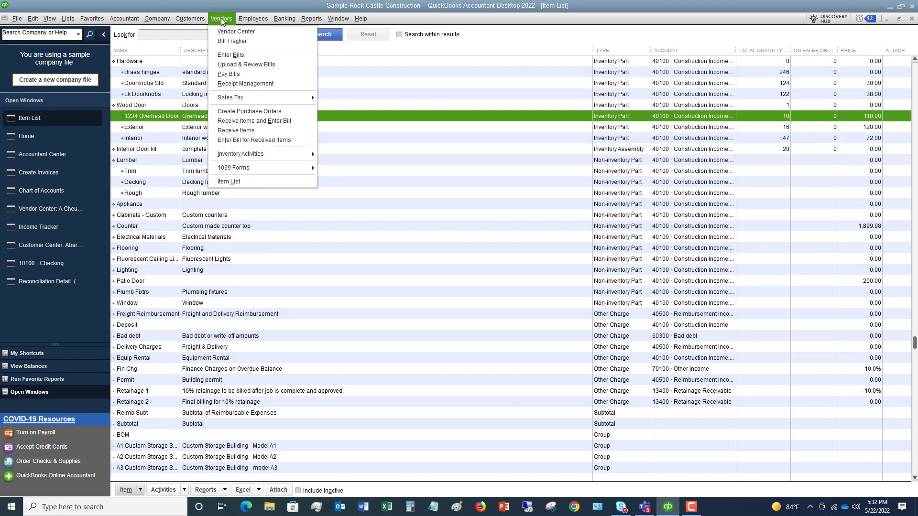
click(243, 111)
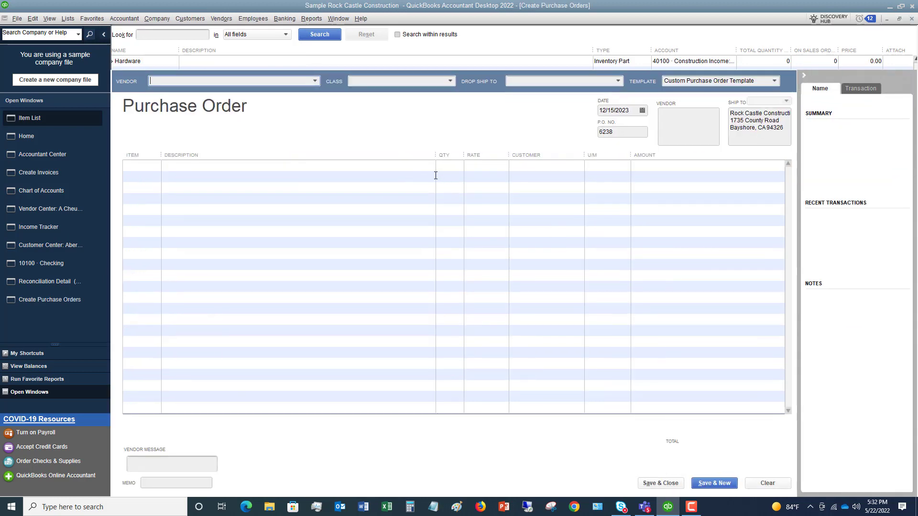
click(317, 82)
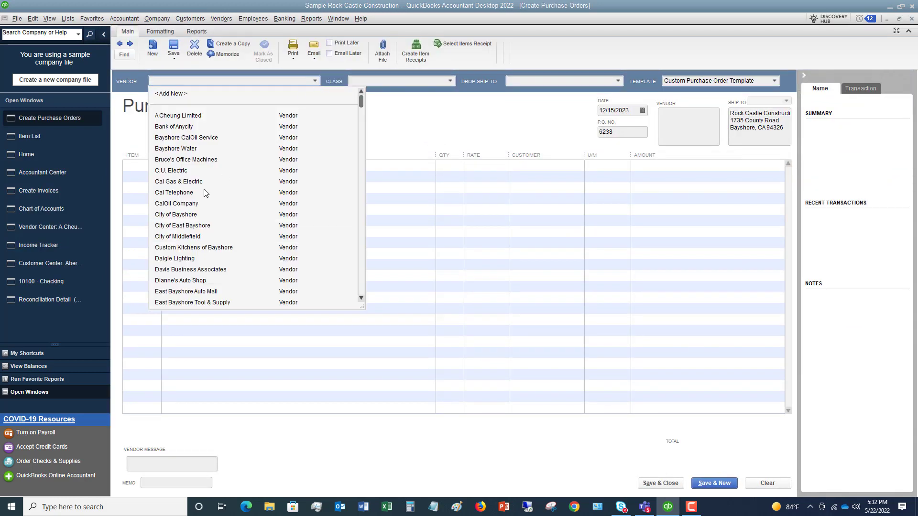
click(191, 159)
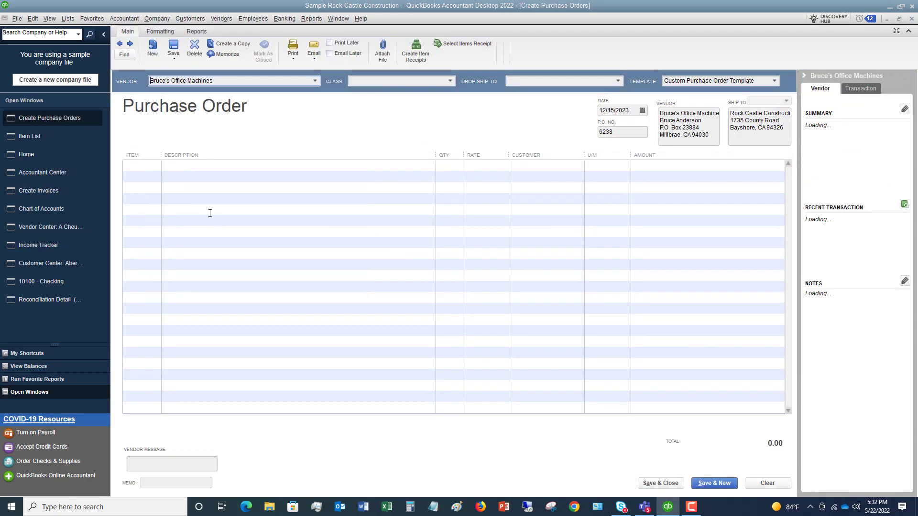
- Add 1234 Overhead Door to the purchase order at a rate of 55.32, and close the order without recording it
click(158, 166)
click(156, 166)
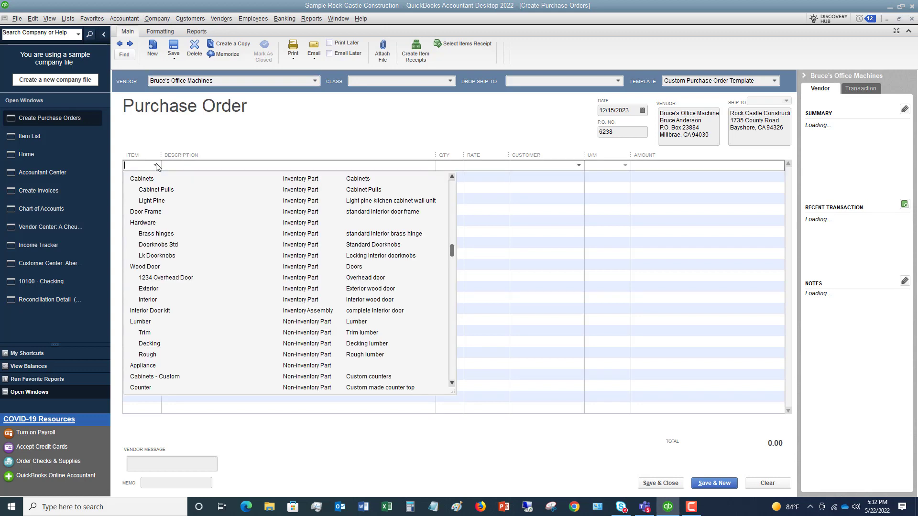
click(158, 279)
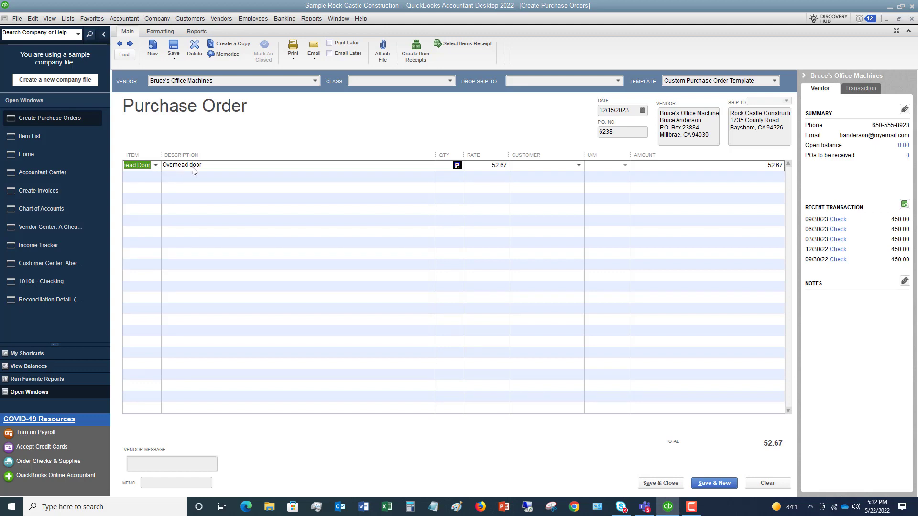
click(486, 166)
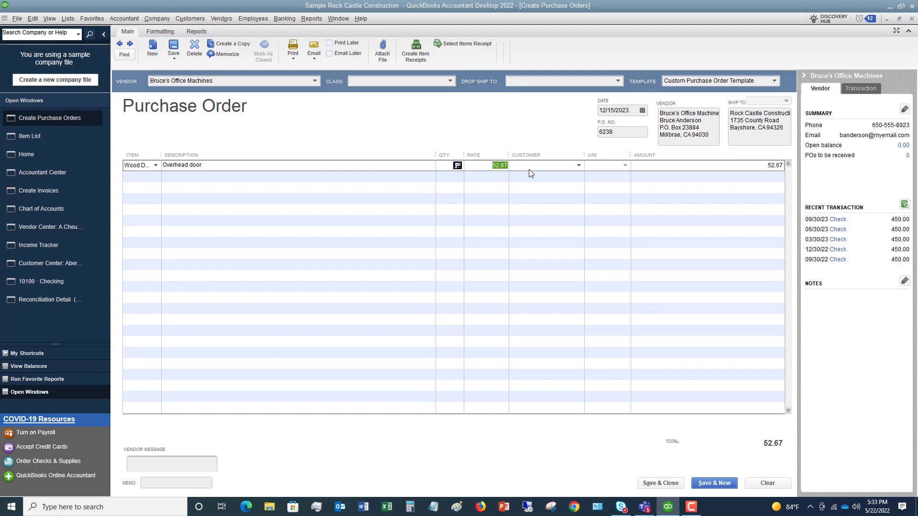
text(55.32)
key(Tab)
click(912, 21)
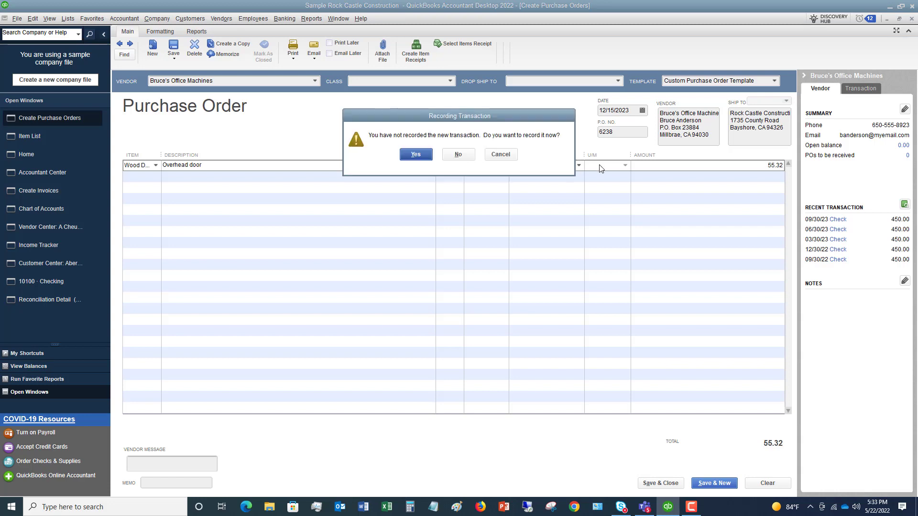
click(468, 158)
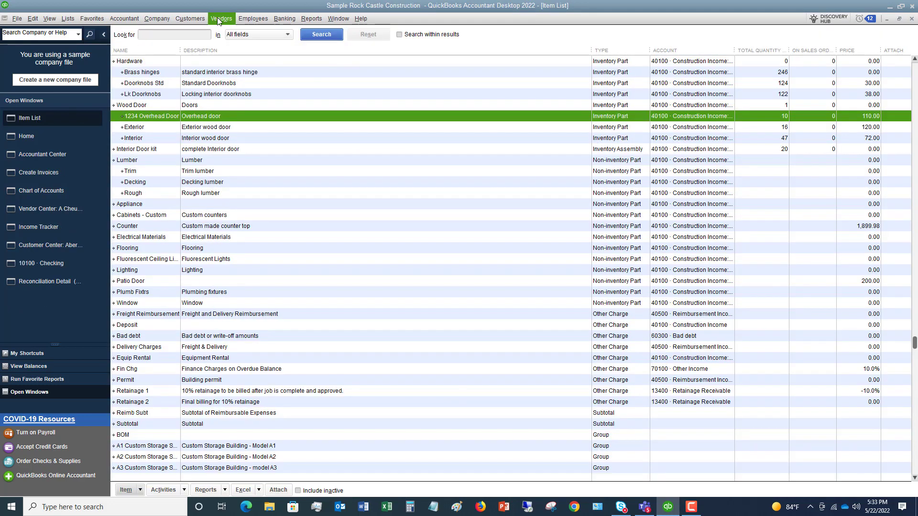
- Start a new customer invoice and assign it to the customer's Remodel job
click(189, 19)
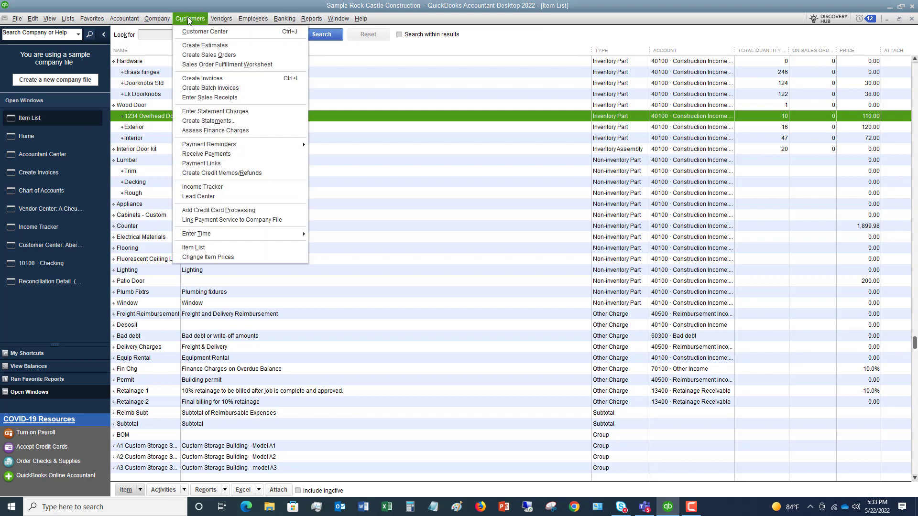
click(195, 78)
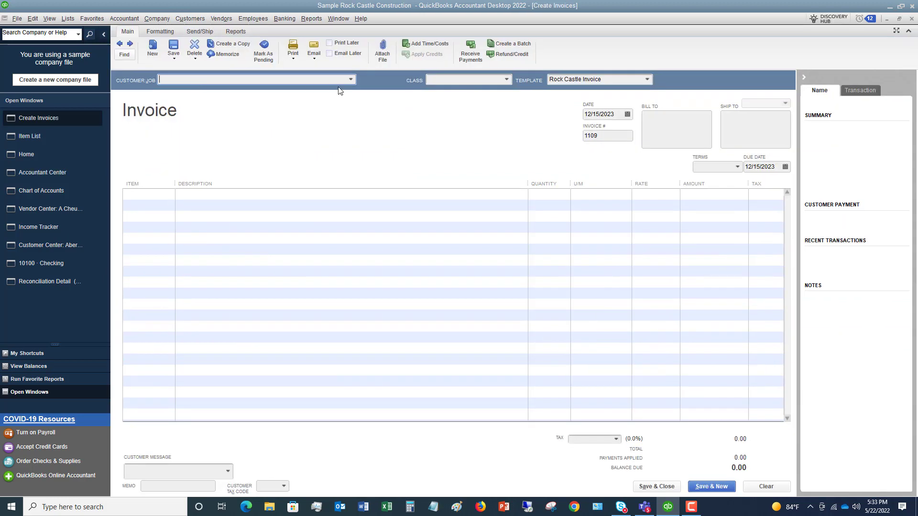
click(350, 80)
click(176, 173)
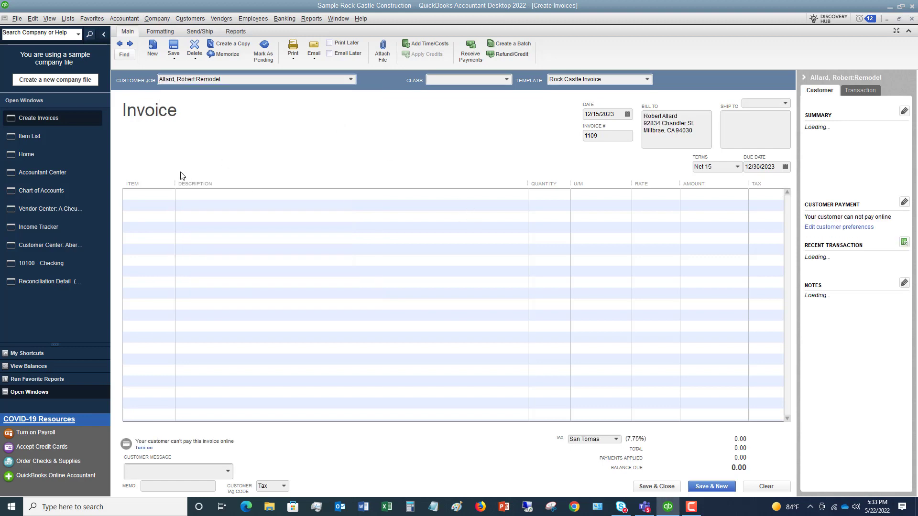
- Add the item 1234 Overhead Door under Wood Door to the invoice with a quantity of 2
click(169, 195)
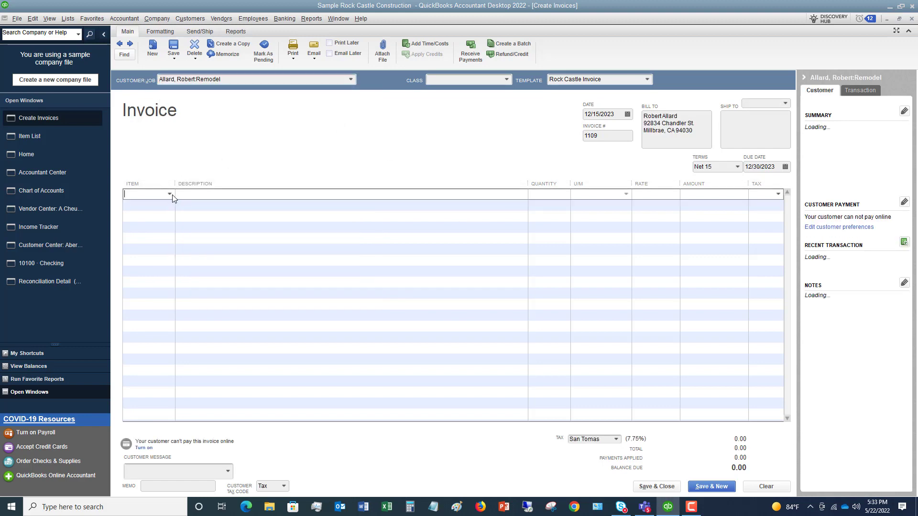
click(169, 193)
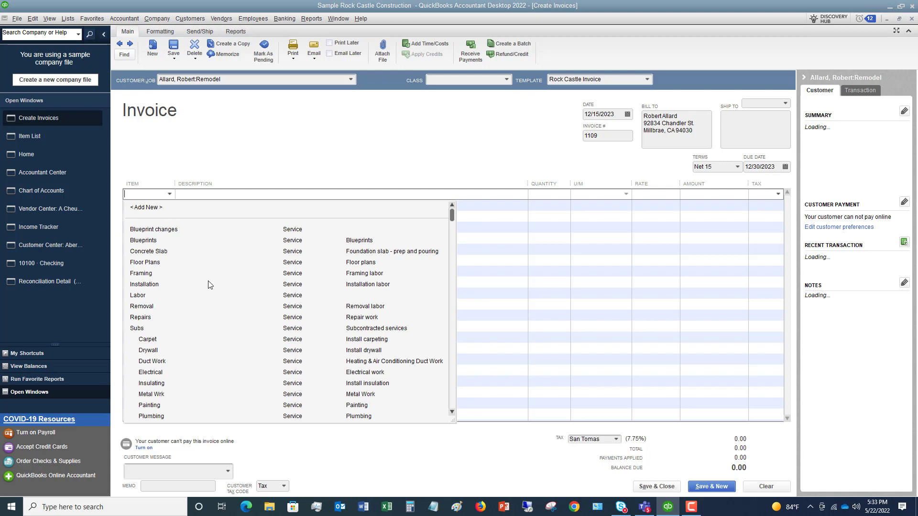
scroll(210, 285, down, 3)
scroll(209, 281, down, 2)
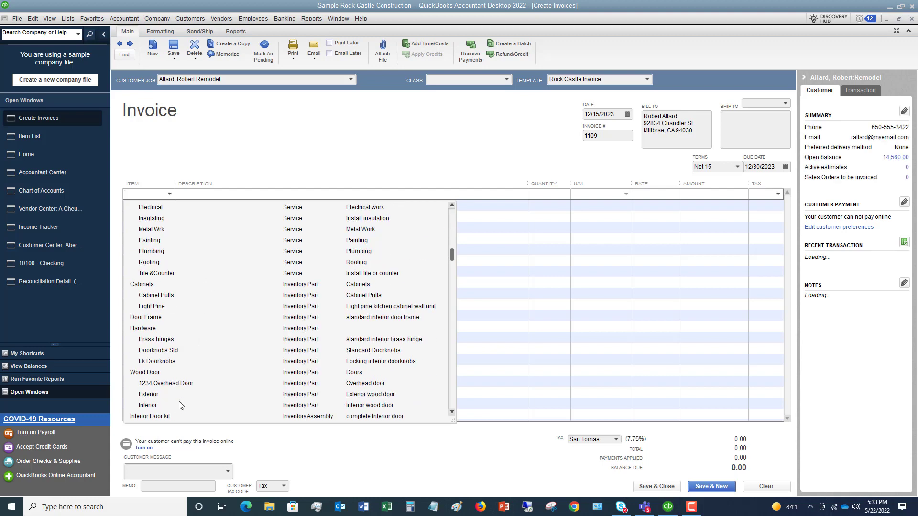
click(177, 385)
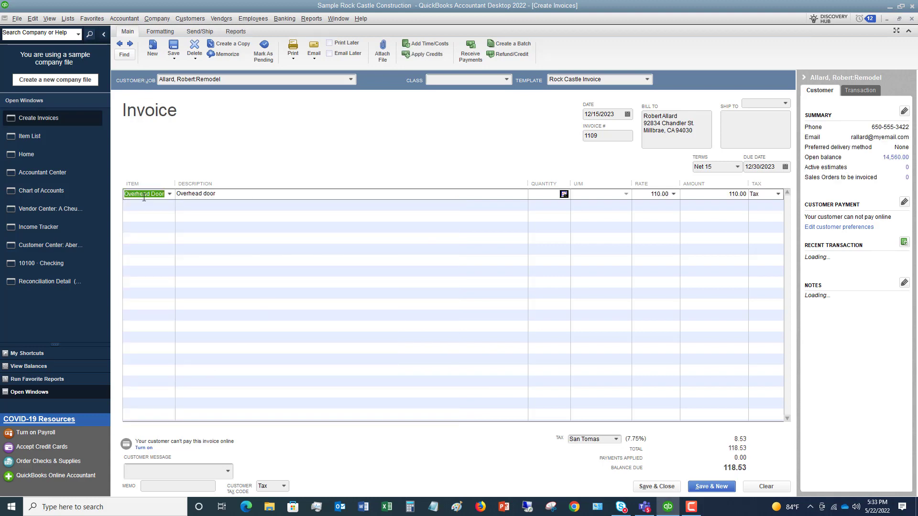
click(548, 198)
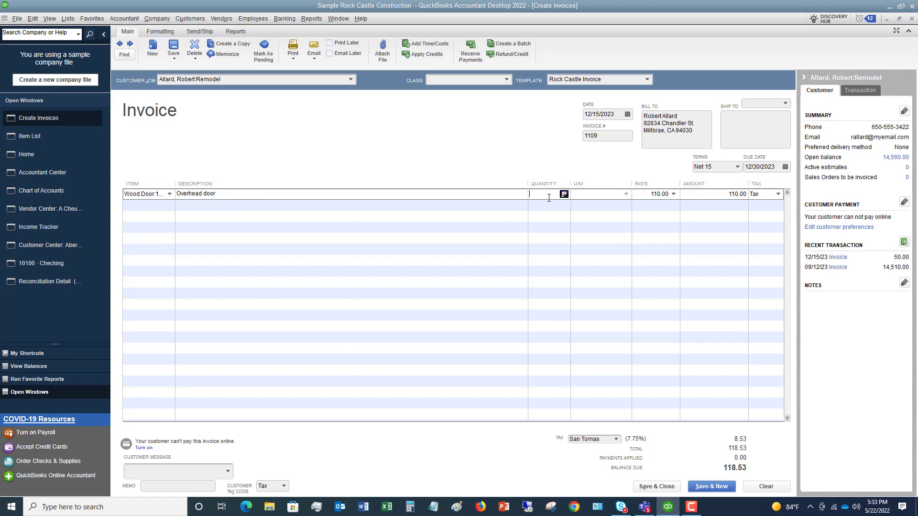
text(2)
key(Tab)
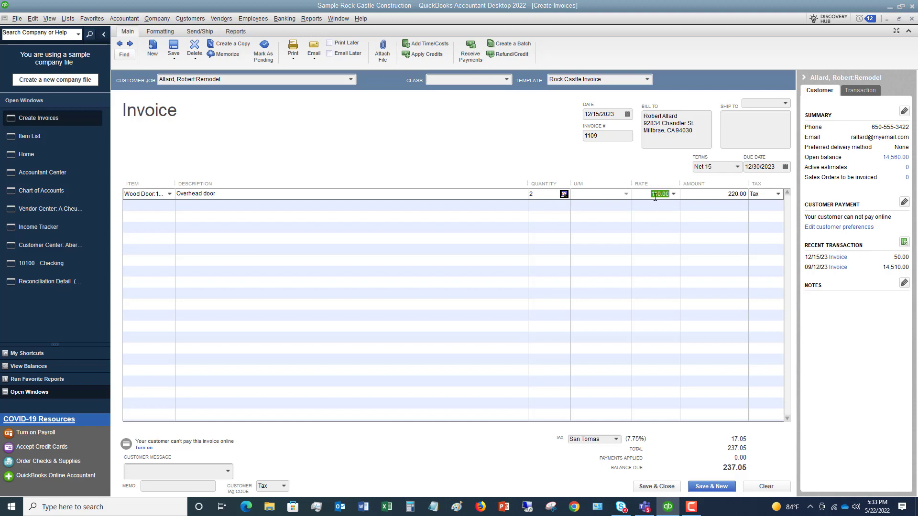